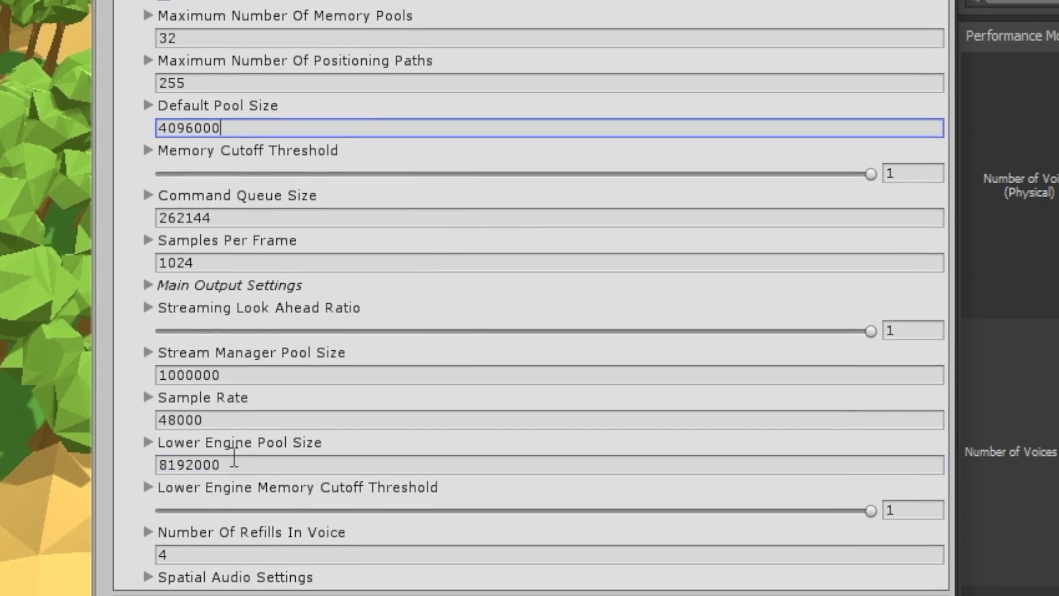
Commit Default Pool Size 4096000 and move on to the Lower Engine Pool Size field.
{"action": "left_click", "coordinate": [234, 462]}
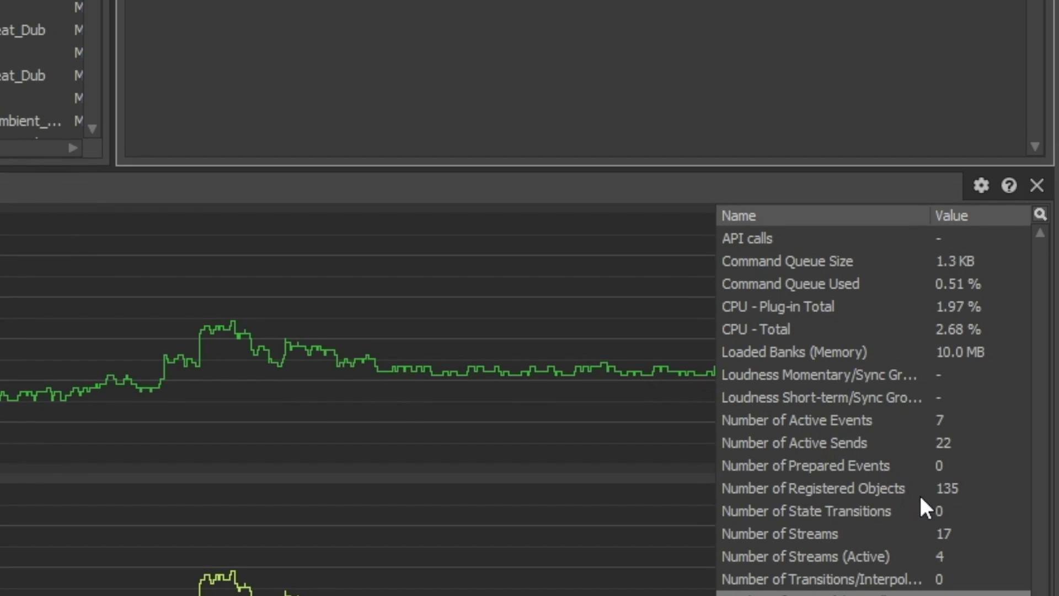
{"action": "left_click", "coordinate": [920, 495]}
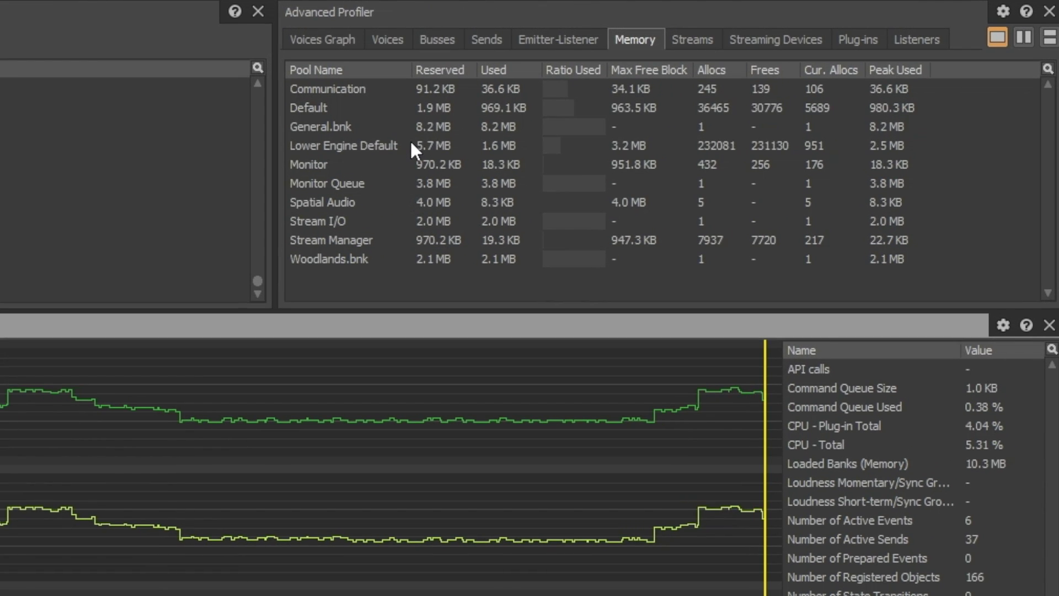
{"action": "left_click", "coordinate": [410, 141]}
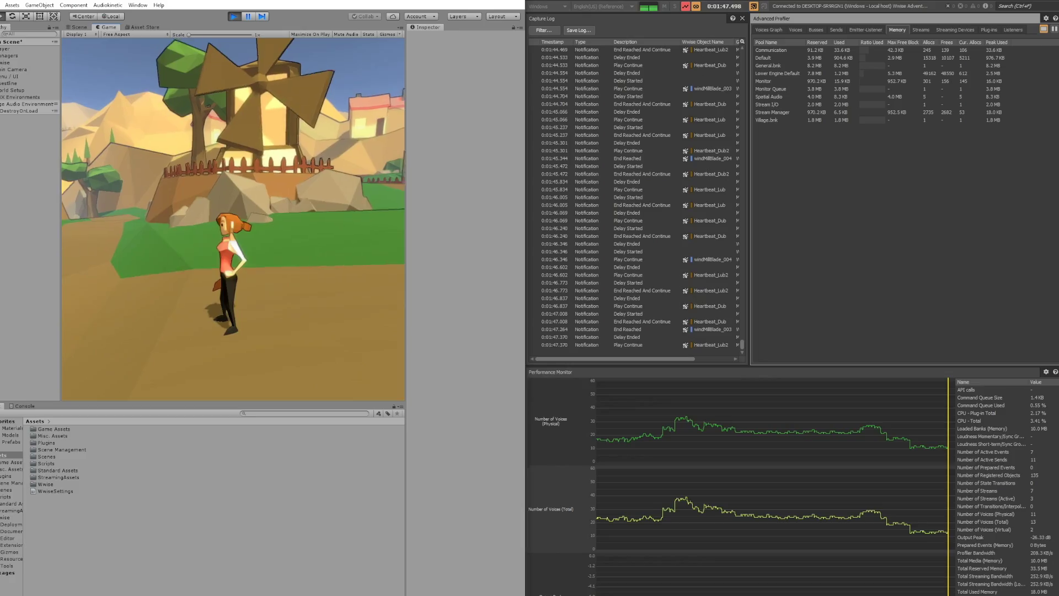
Run the character through the village past the tree, fence and crates.
{"action": "key", "text": "w"}
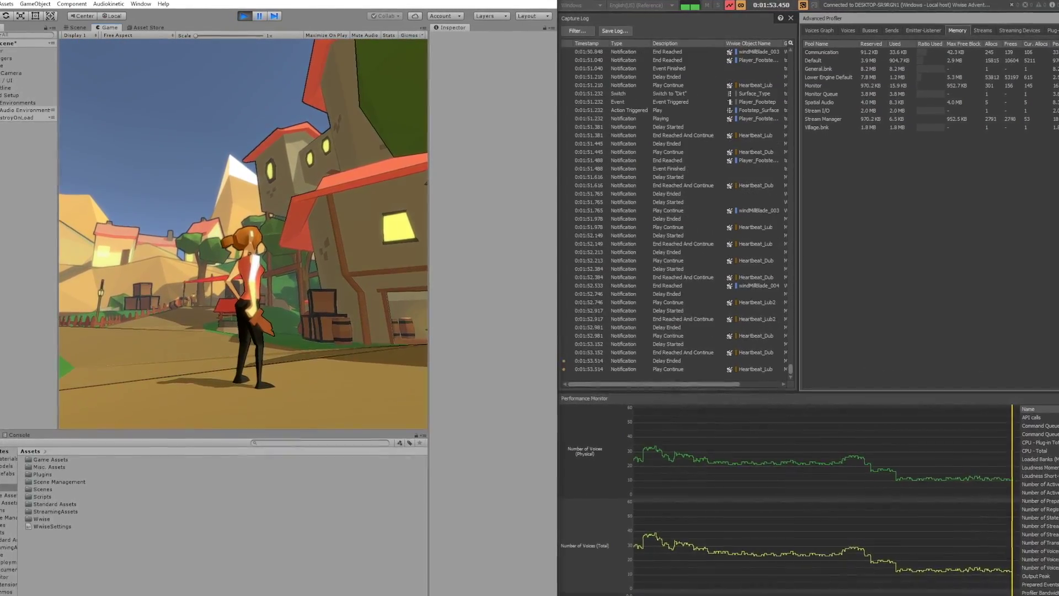
{"action": "key", "text": "w"}
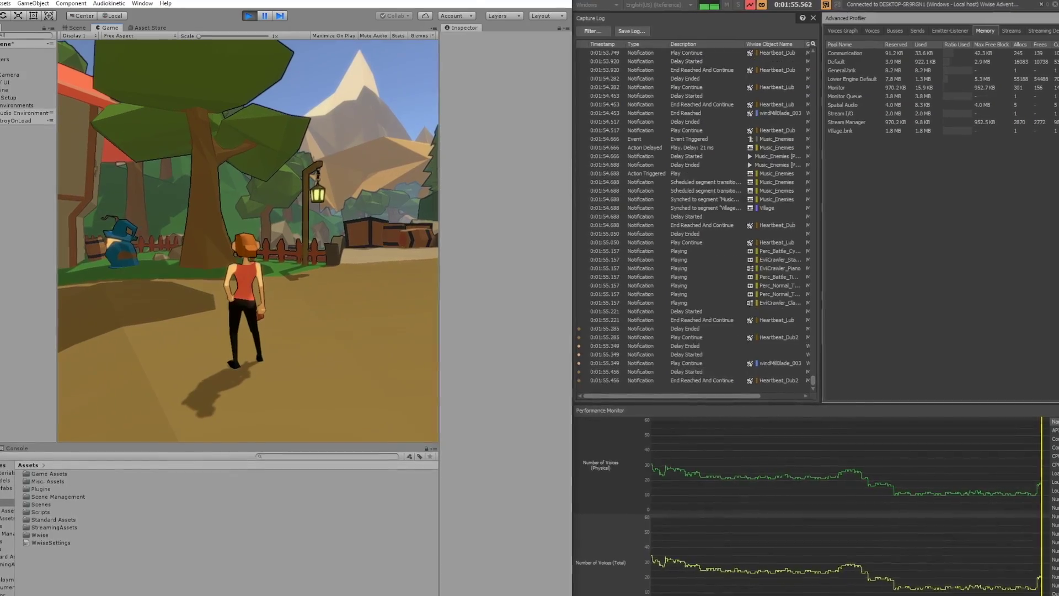
{"action": "key", "text": "d"}
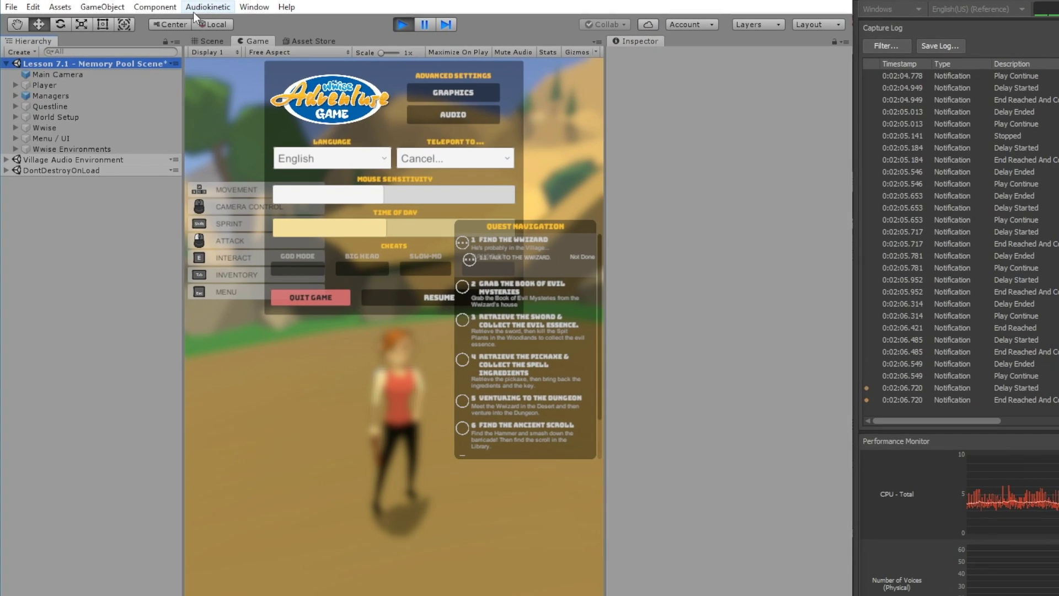
Launch the Lesson 7 Memory Pools Scene from the Certification menu and teleport to Woodlands.
{"action": "left_click", "coordinate": [195, 11]}
{"action": "mouse_move", "coordinate": [137, 23]}
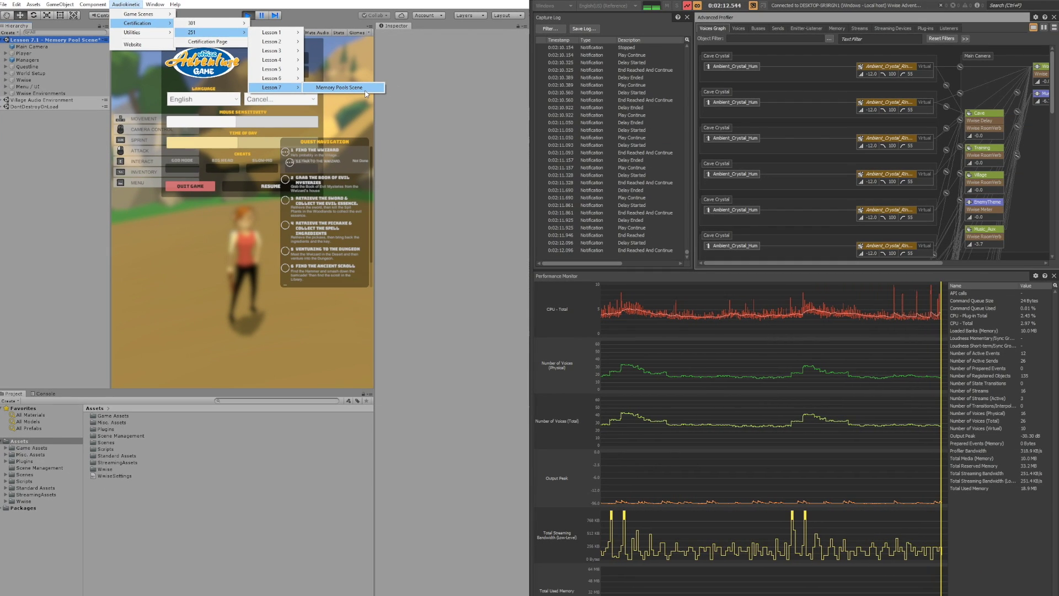
{"action": "left_click", "coordinate": [489, 201]}
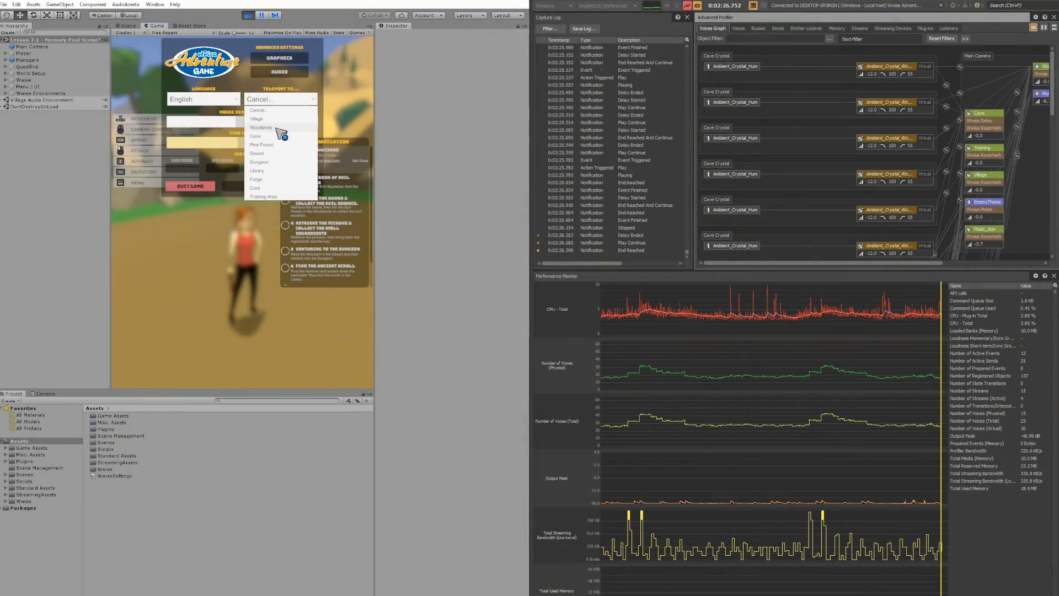
{"action": "left_click", "coordinate": [280, 137]}
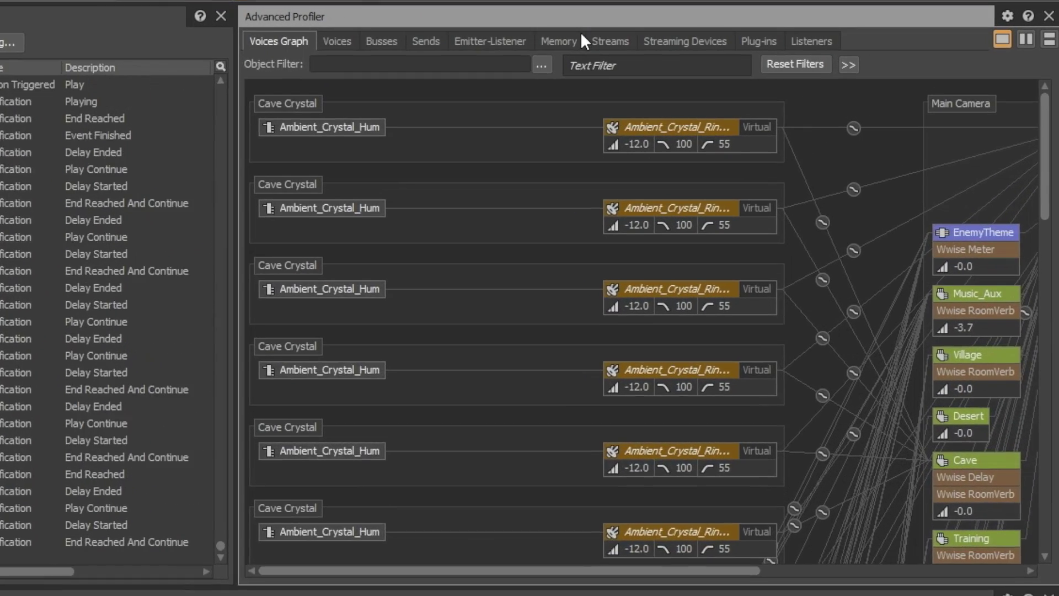
Filter the Memory tab's pool table by 'default', highlighting the Default and Lower Engine Default rows.
{"action": "left_click", "coordinate": [575, 41]}
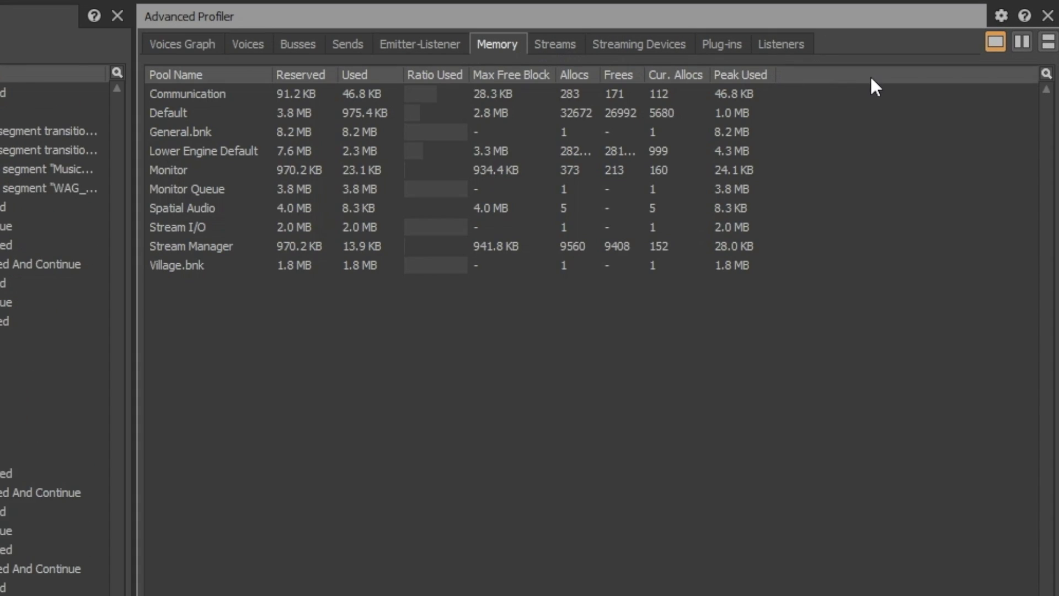
{"action": "left_click_drag", "start_coordinate": [827, 94], "coordinate": [752, 268]}
{"action": "left_click", "coordinate": [742, 327]}
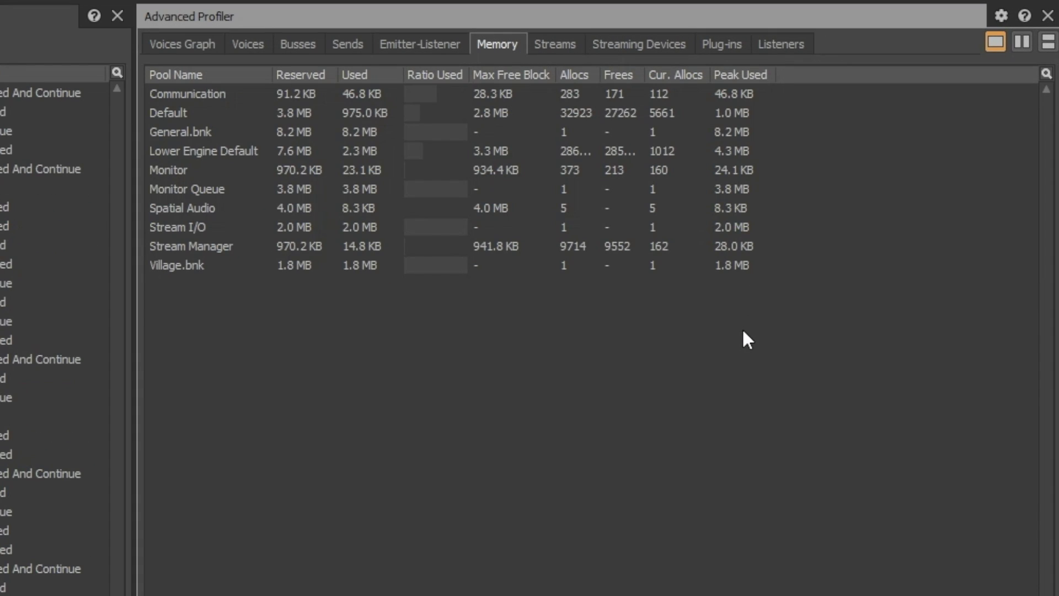
{"action": "left_click", "coordinate": [1045, 75]}
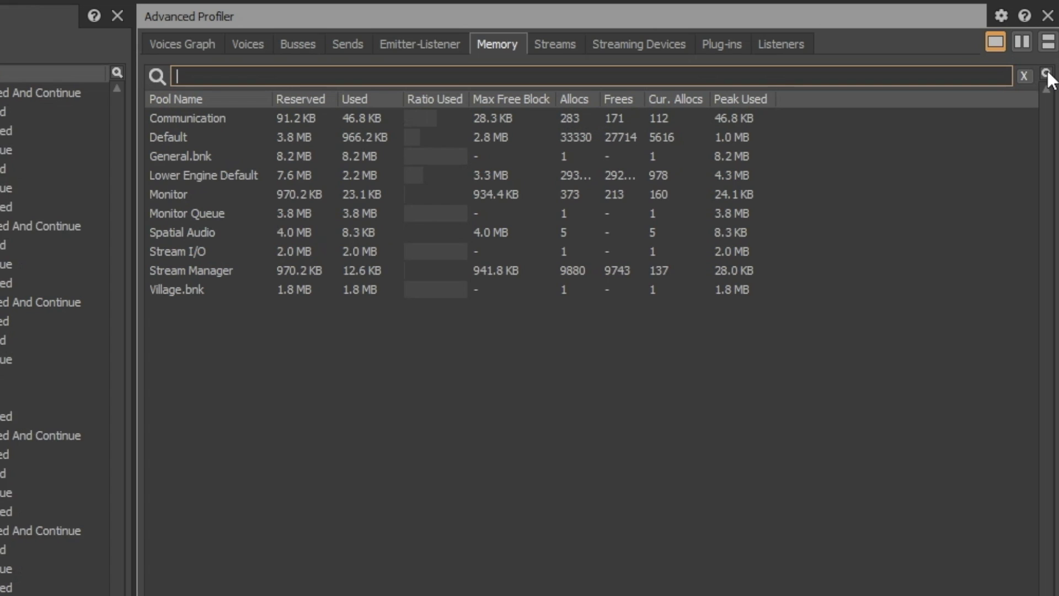
{"action": "type", "text": "defaul"}
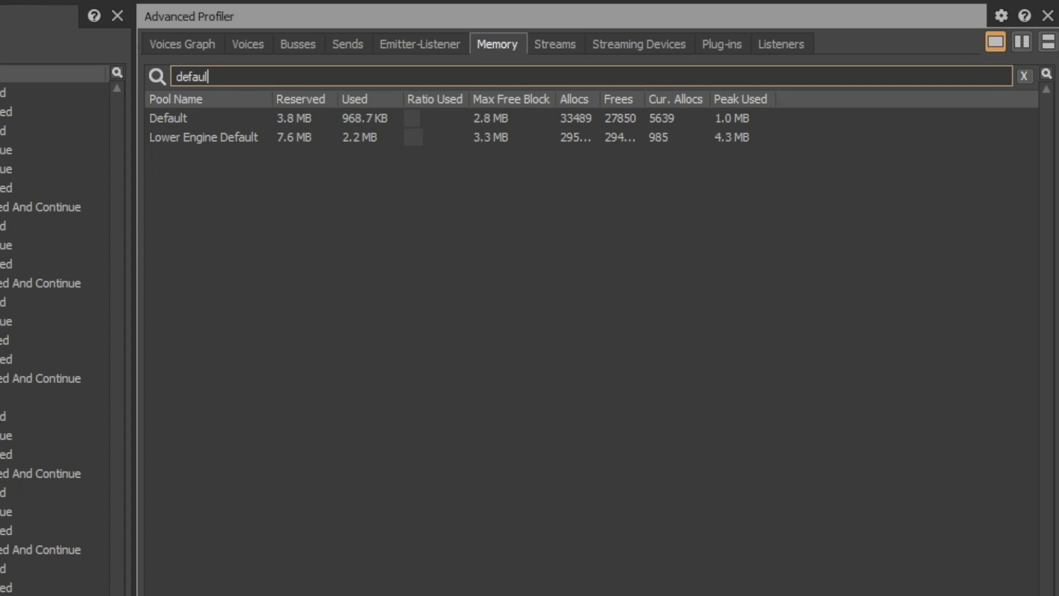
{"action": "type", "text": "t"}
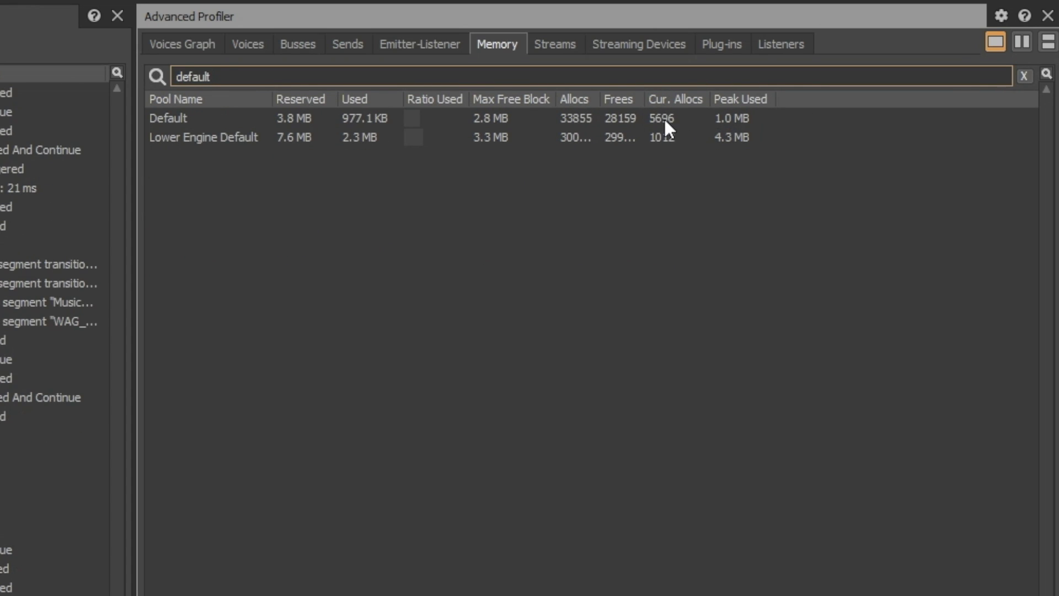
{"action": "left_click", "coordinate": [664, 117]}
{"action": "left_click", "coordinate": [697, 137], "text": "shift"}
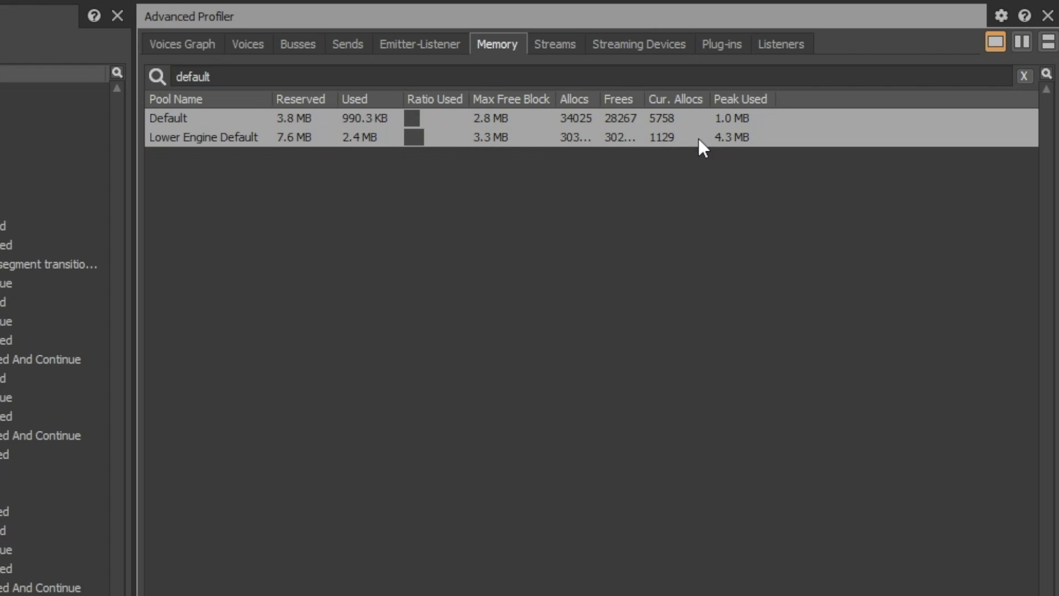
{"action": "left_click", "coordinate": [700, 168]}
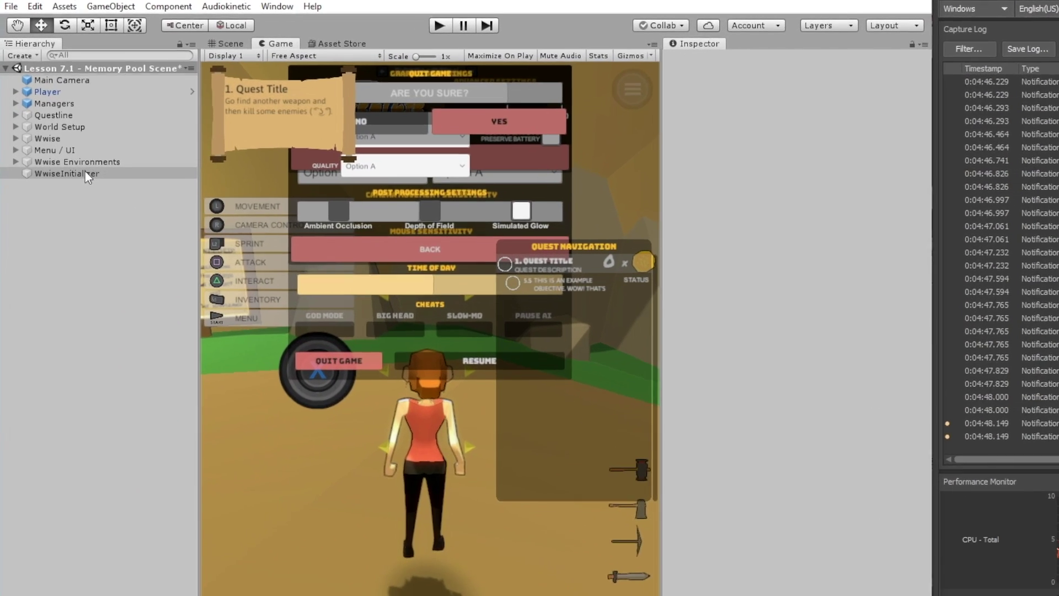
Open WwiseInitializer's Initialization Settings asset and expand Common User Settings.
{"action": "left_click", "coordinate": [44, 98]}
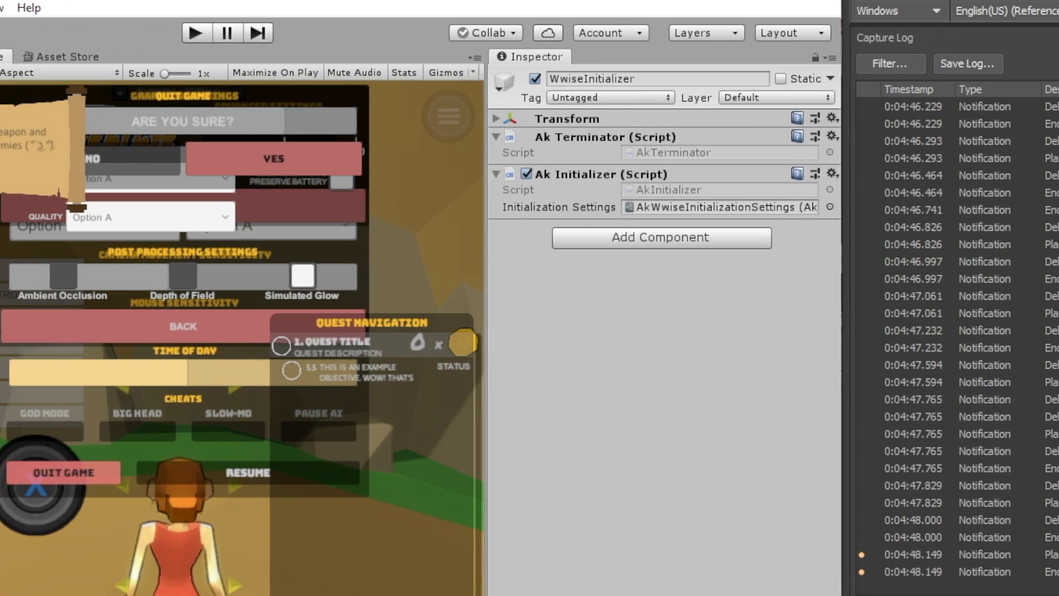
{"action": "double_click", "coordinate": [709, 207]}
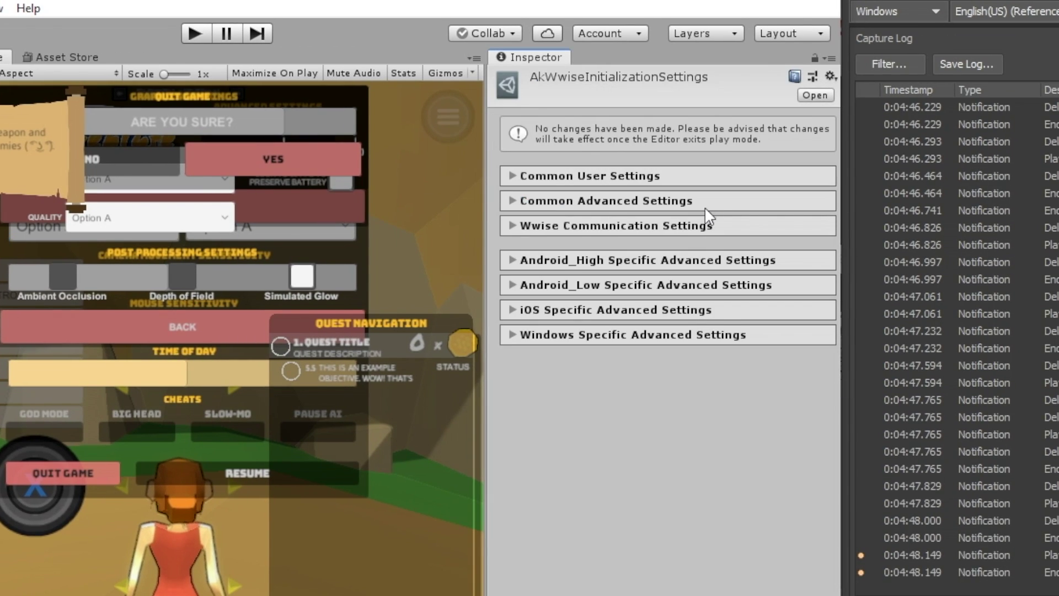
{"action": "left_click", "coordinate": [568, 179]}
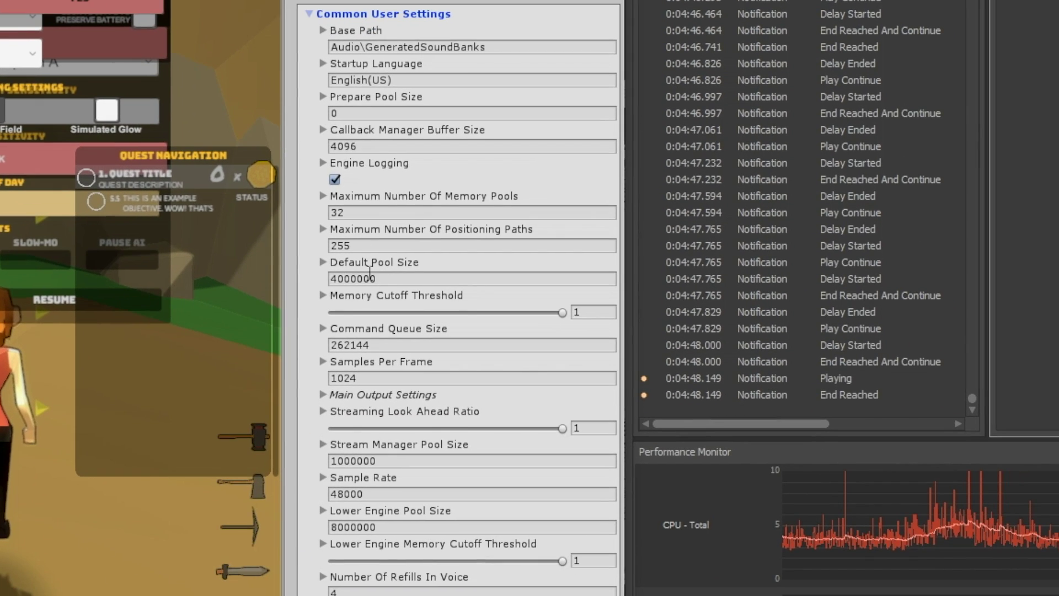
Enter 2000000 for Default Pool Size and select the Lower Engine Pool Size value for 6000000.
{"action": "left_click", "coordinate": [365, 527]}
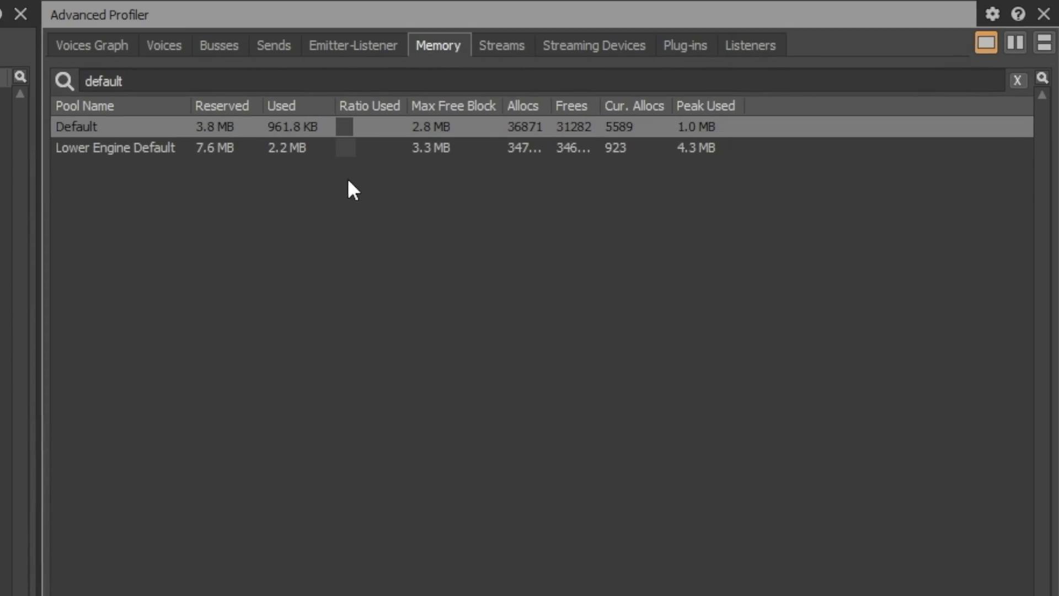
{"action": "left_click", "coordinate": [371, 151]}
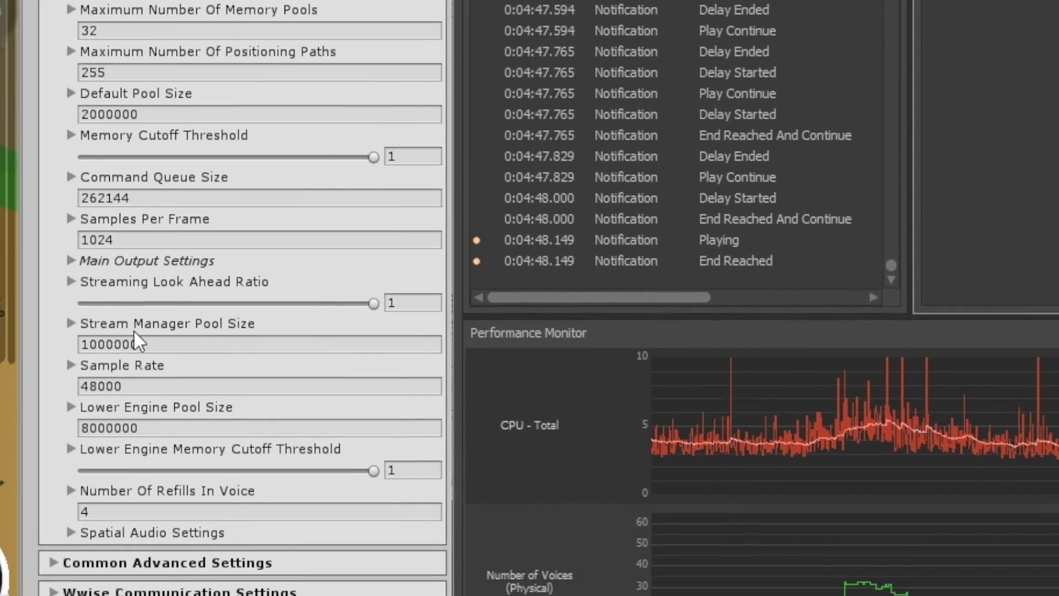
{"action": "left_click", "coordinate": [265, 362]}
{"action": "type", "text": "6000000"}
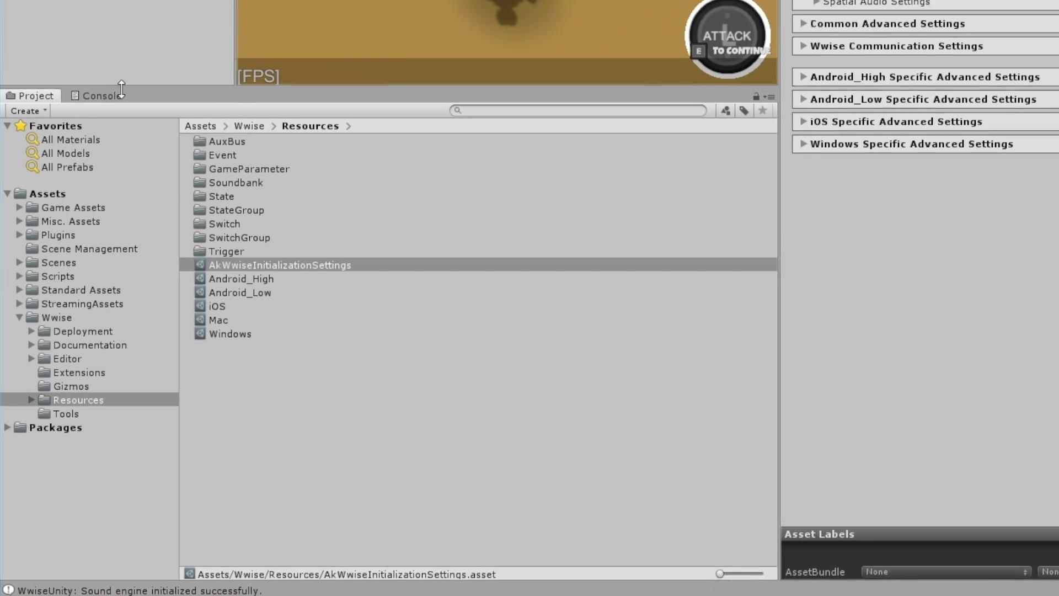
Select the 'Sound engine initialized successfully' entry in the Console to view its call stack.
{"action": "left_click", "coordinate": [51, 406]}
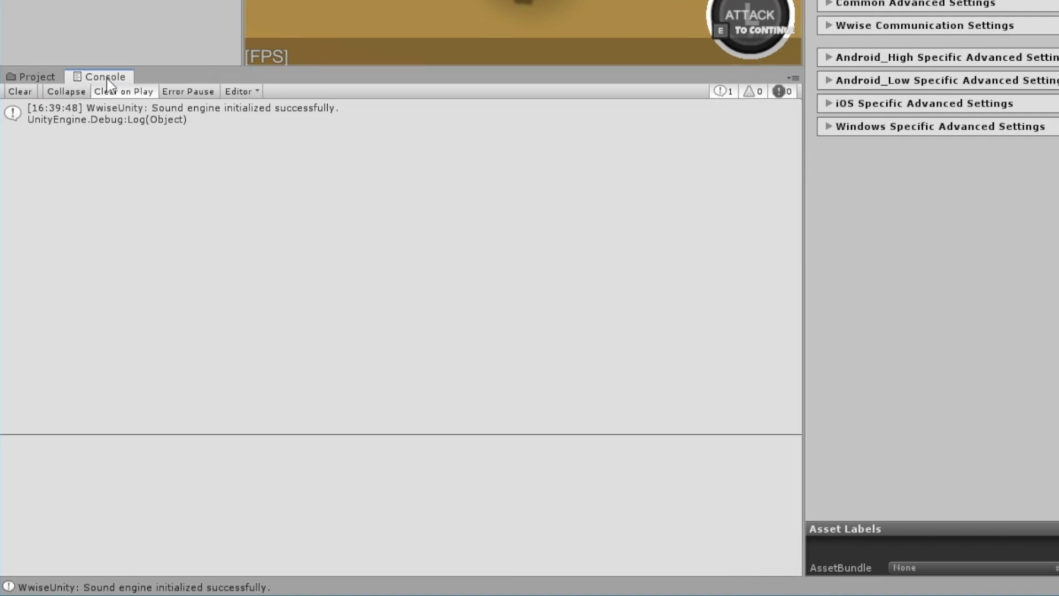
{"action": "left_click", "coordinate": [149, 123]}
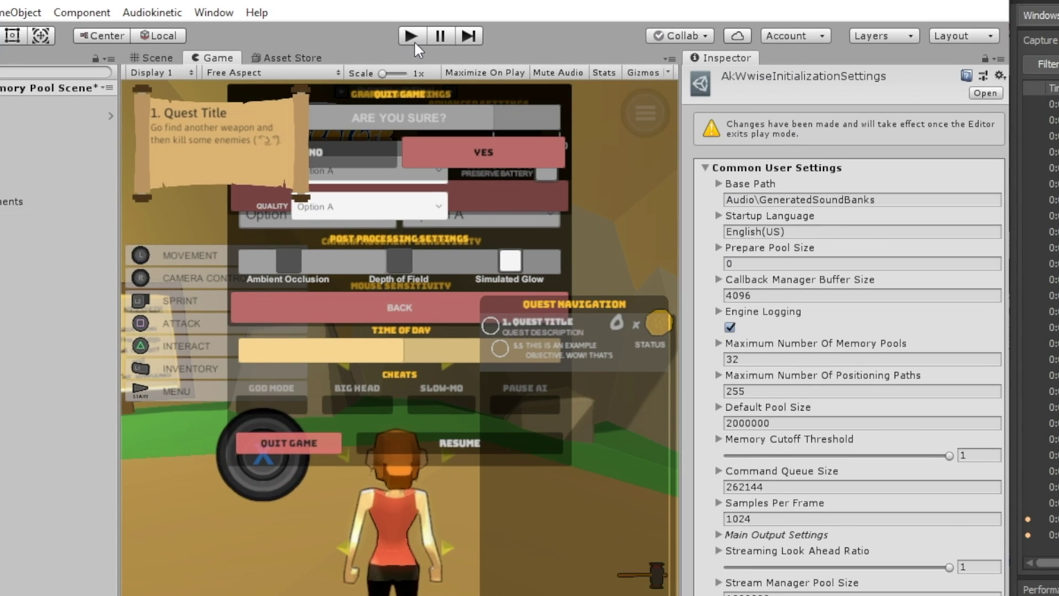
Enter Play mode to run the adventure game with the 2000000 and 6000000 pool sizes.
{"action": "left_click", "coordinate": [413, 42]}
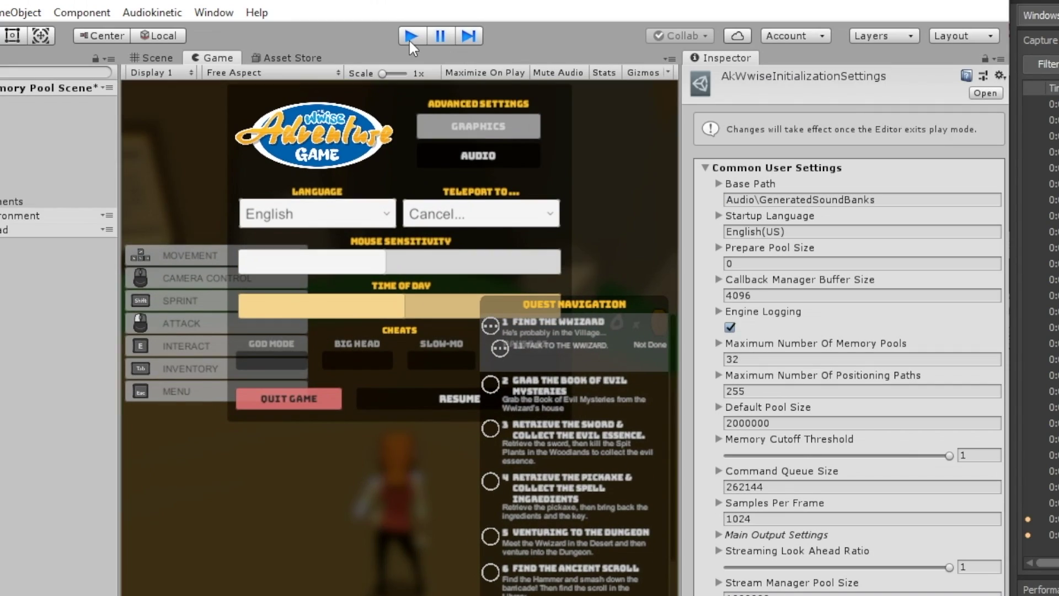